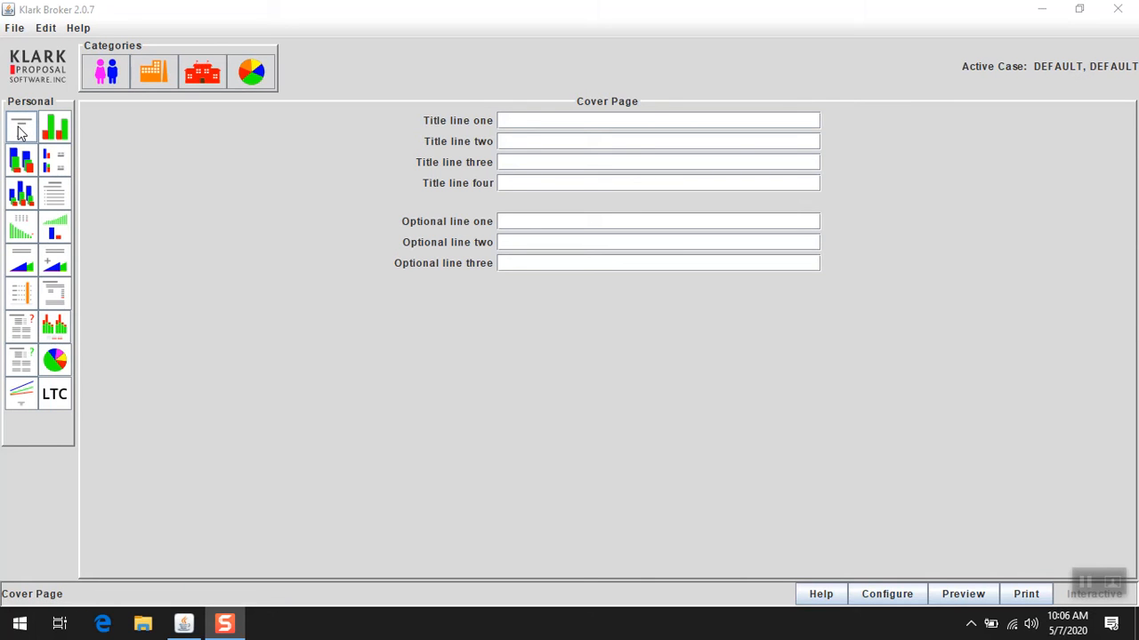
Open the Provide ? calculation page.
click(21, 229)
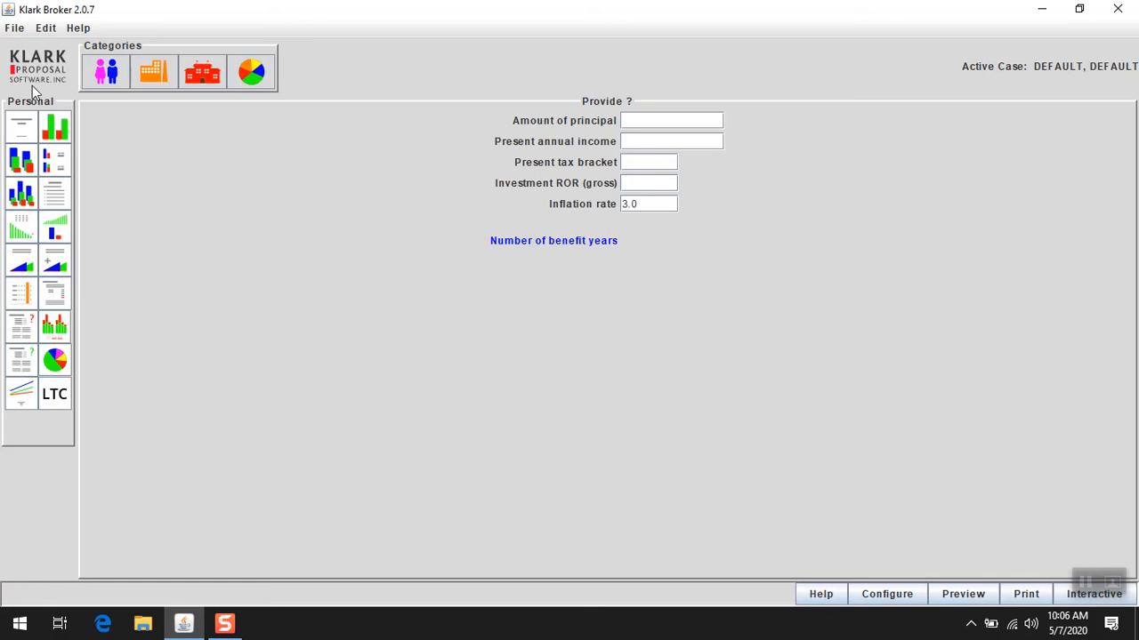
Create a new case with the client's first and last name and the remark Provide.
click(14, 32)
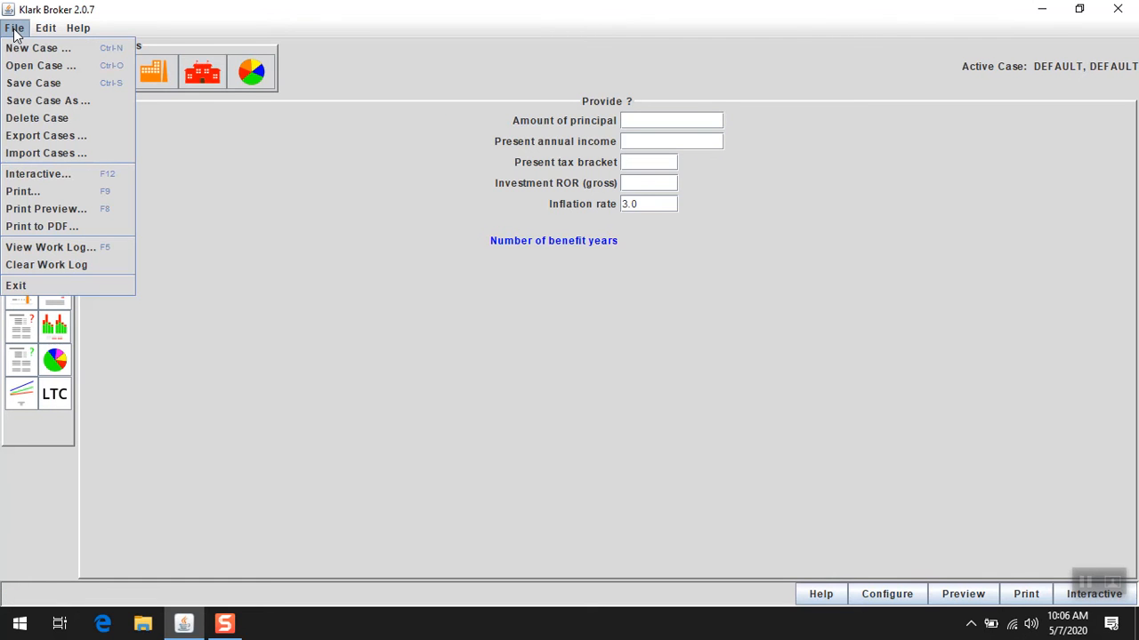
click(18, 49)
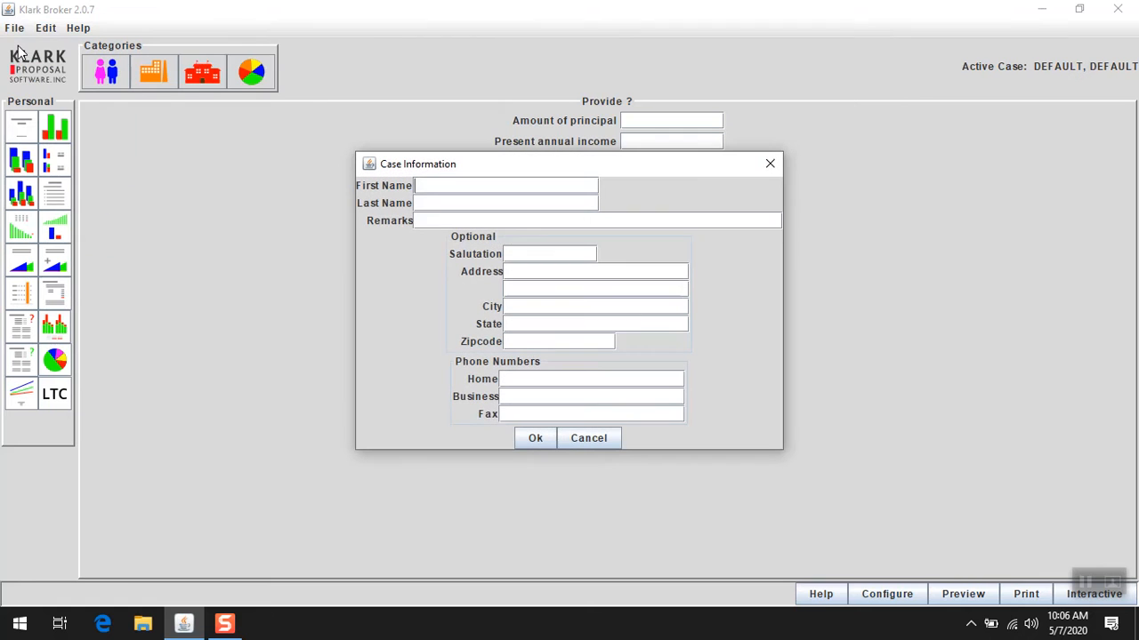
text(John)
key(Tab)
text(Smith)
key(Tab)
text(Provide)
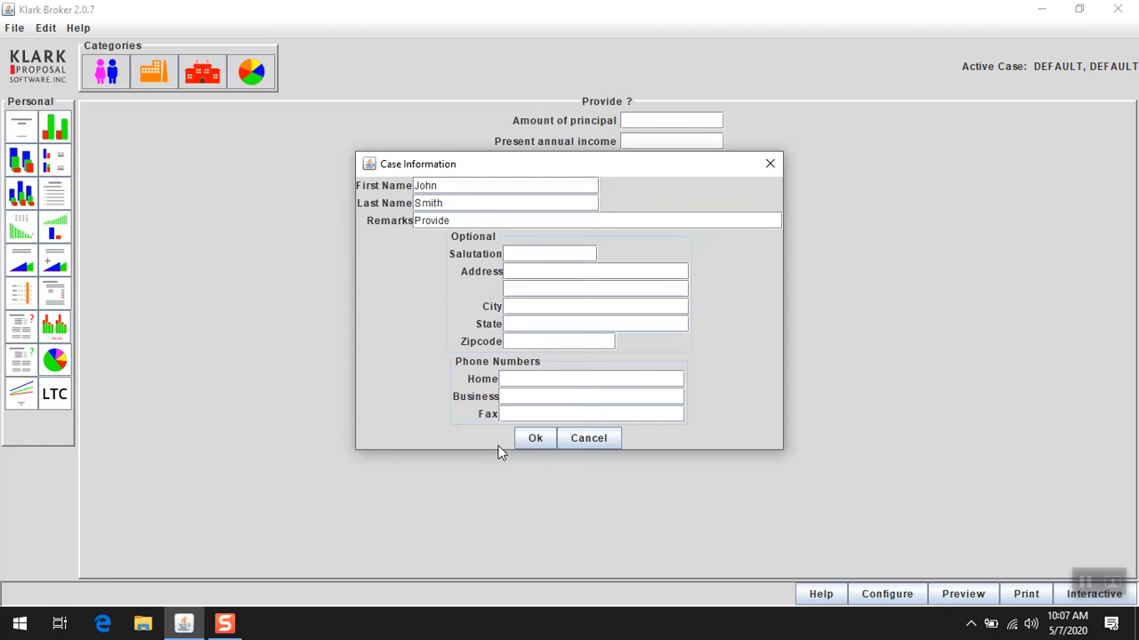
click(535, 440)
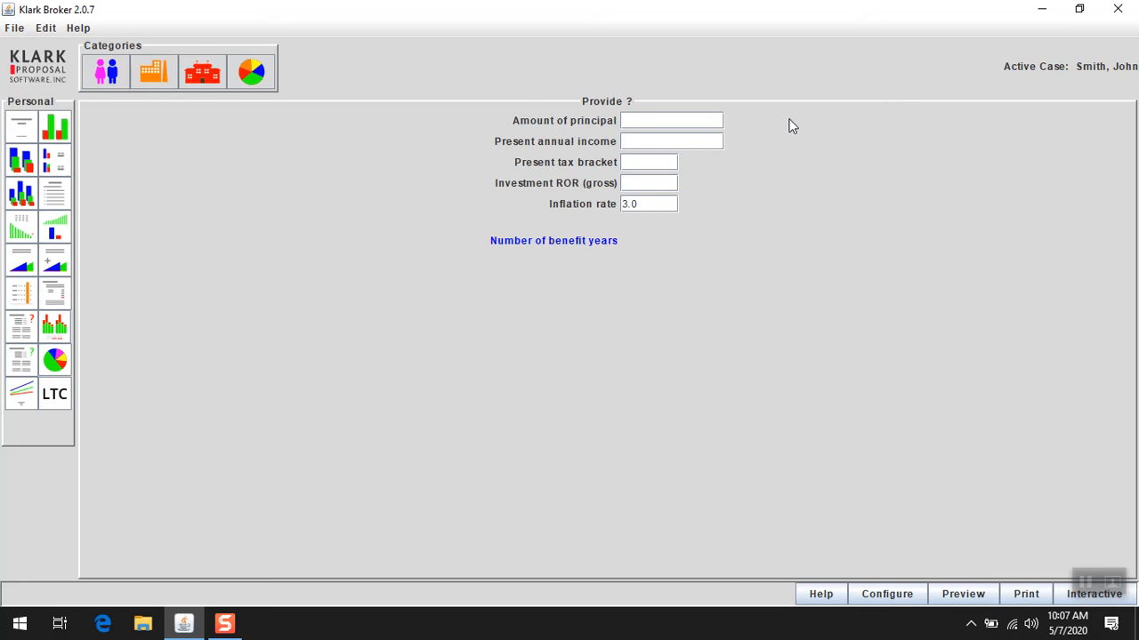
Enter principal $1,000,000, annual income $50,000, tax bracket 25 and ROR 5, and save the case.
text(1,000,0)
text(00)
key(Tab)
text(50,0)
text(00)
key(Tab)
text(25)
text(5)
key(Tab)
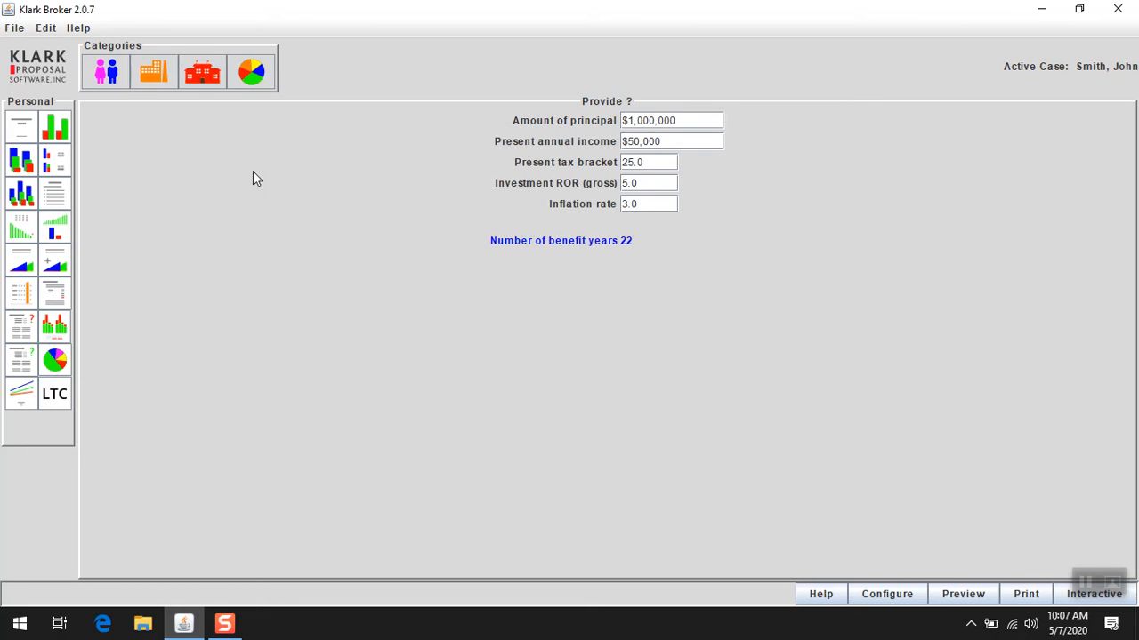
click(16, 29)
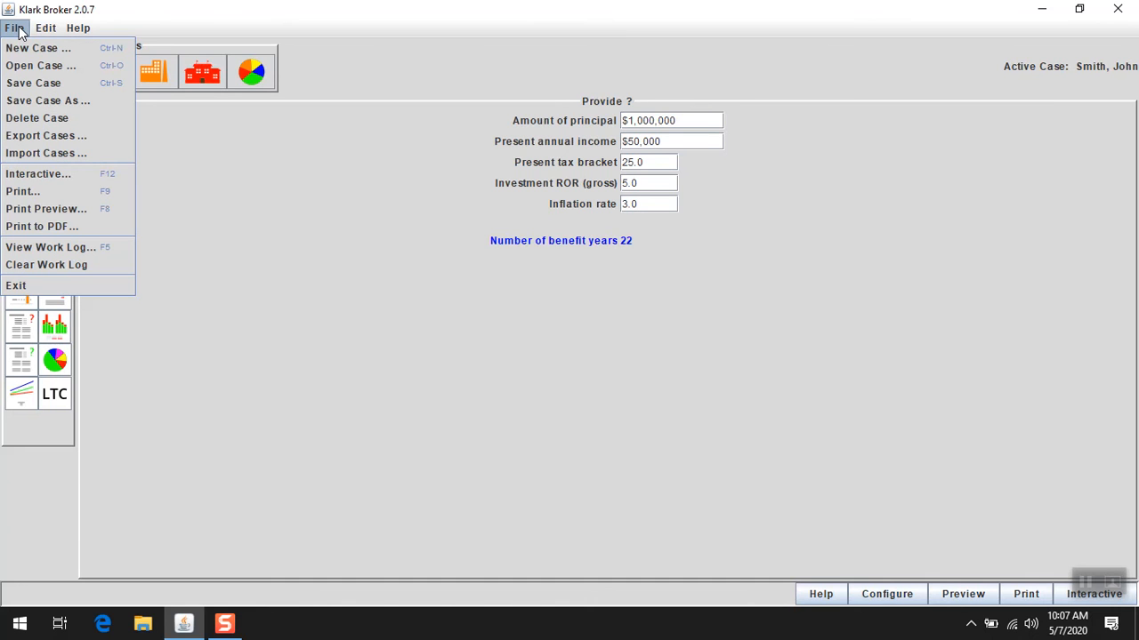
click(33, 83)
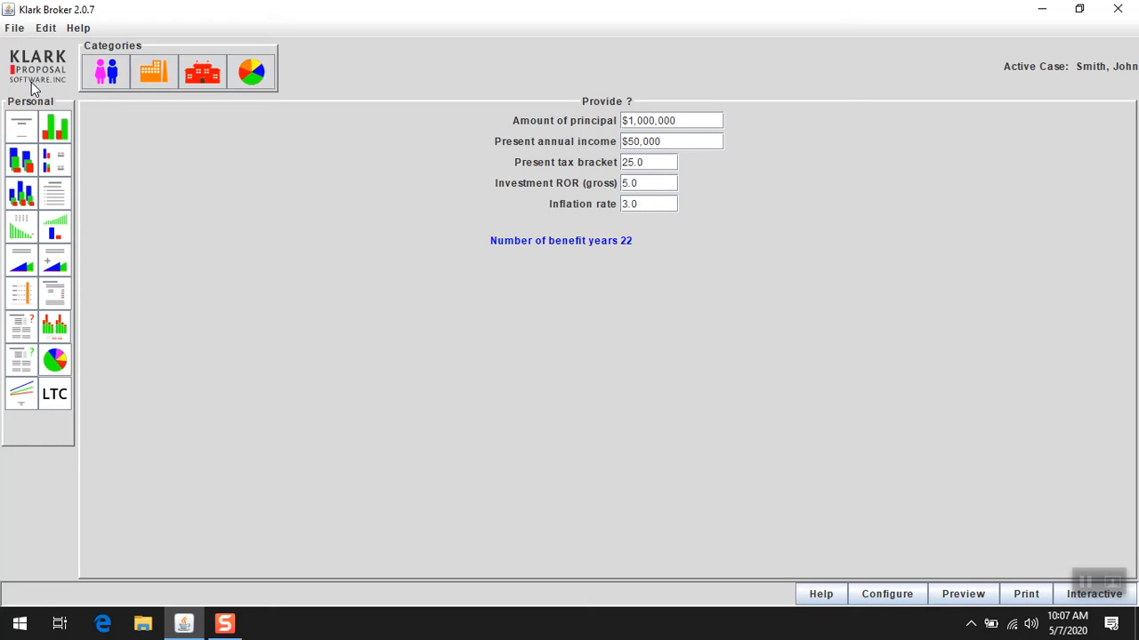
Open the client's saved case from the case list.
click(14, 30)
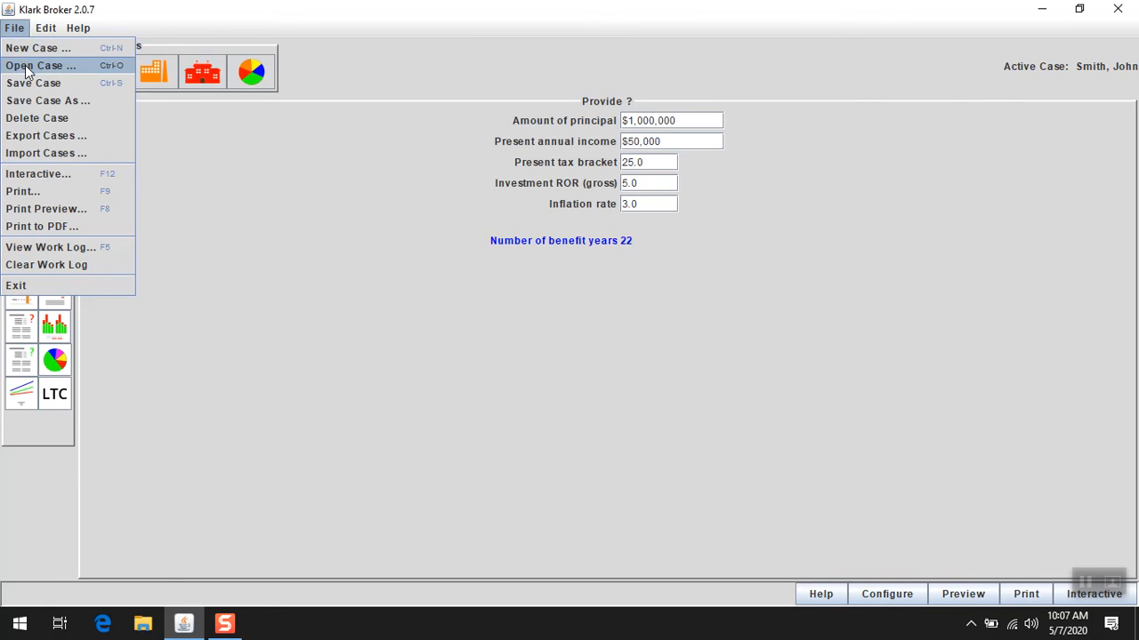
click(27, 66)
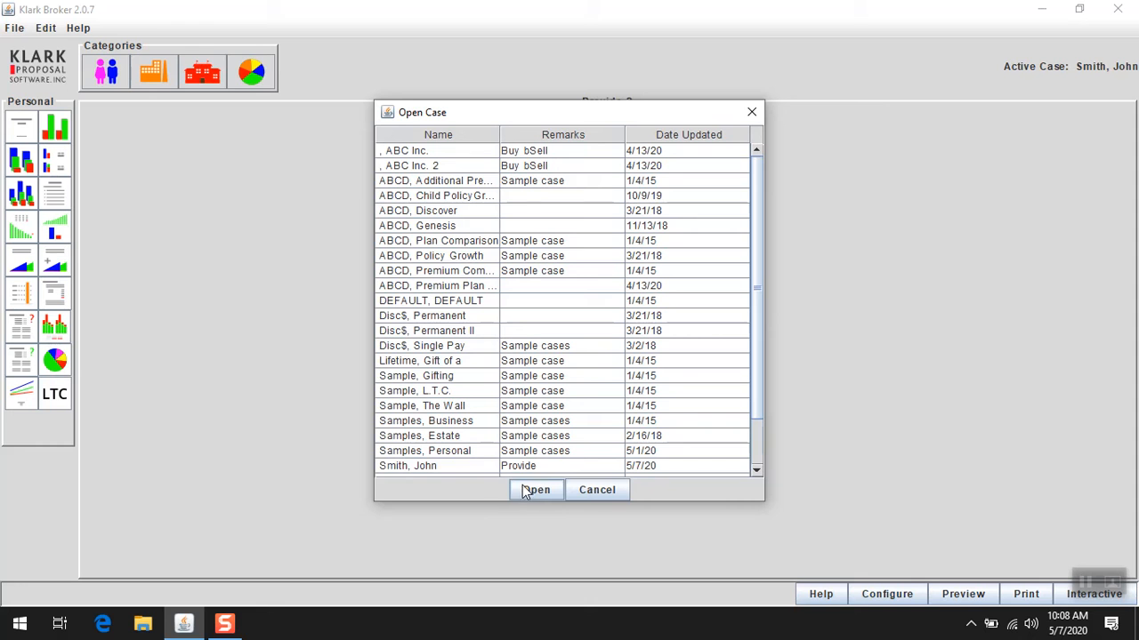
click(471, 468)
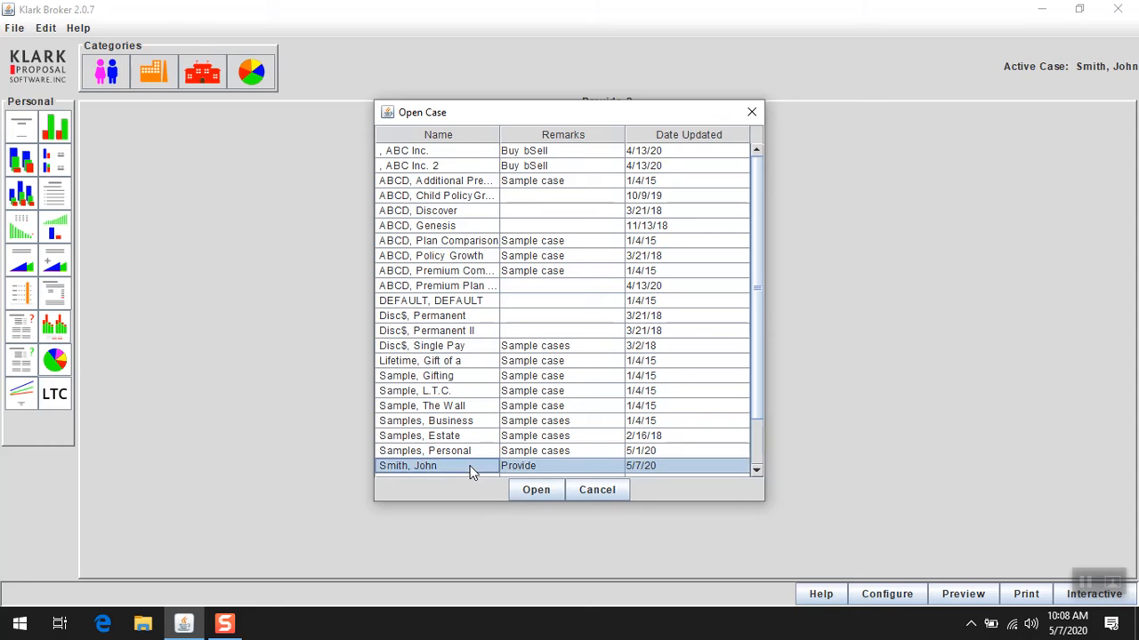
click(536, 491)
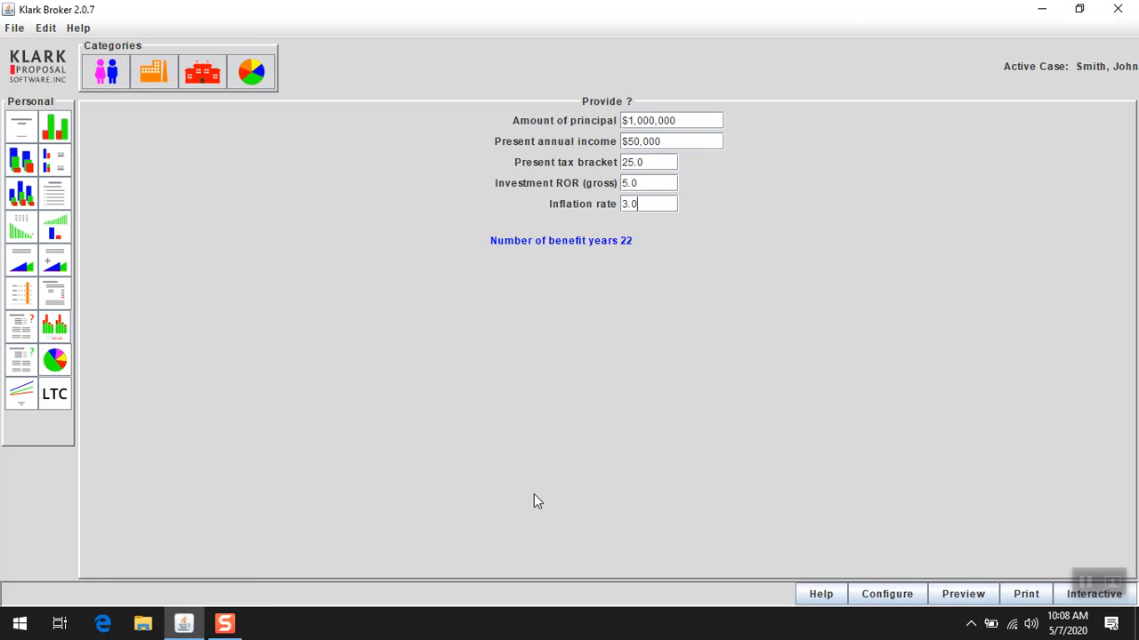
Change the amount of principal to $1,500,000.
click(682, 120)
key(BackSpace)
key(BackSpace)
key(BackSpace)
key(BackSpace)
key(BackSpace)
key(BackSpace)
key(BackSpace)
text(500000)
key(Tab)
Save the figures as a new case by appending 2 to the client's last name.
click(14, 29)
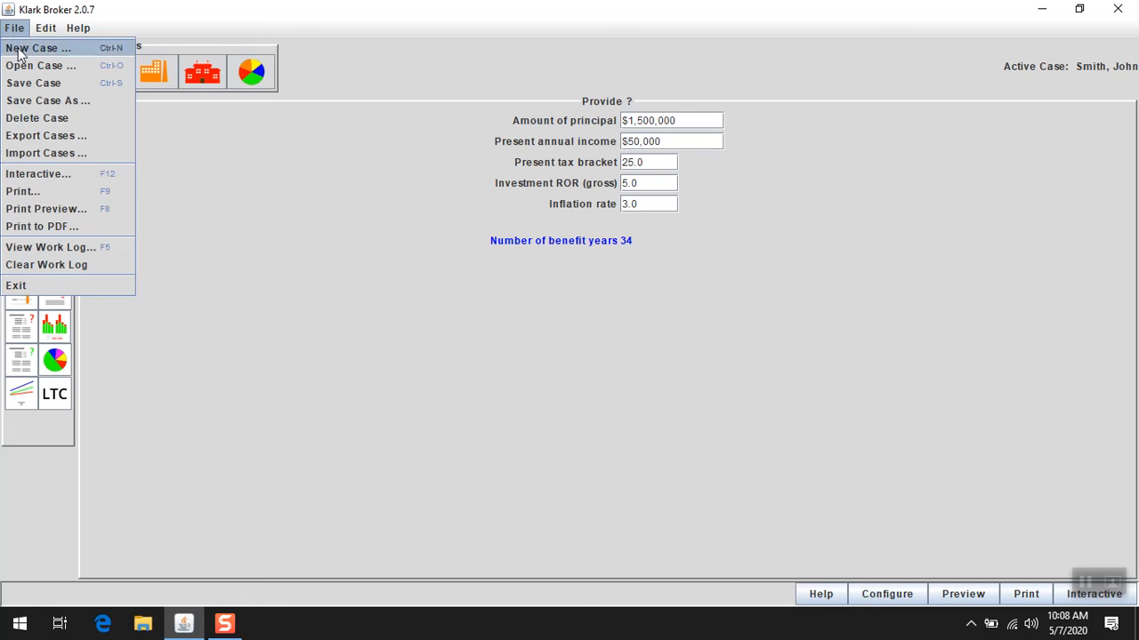
click(37, 98)
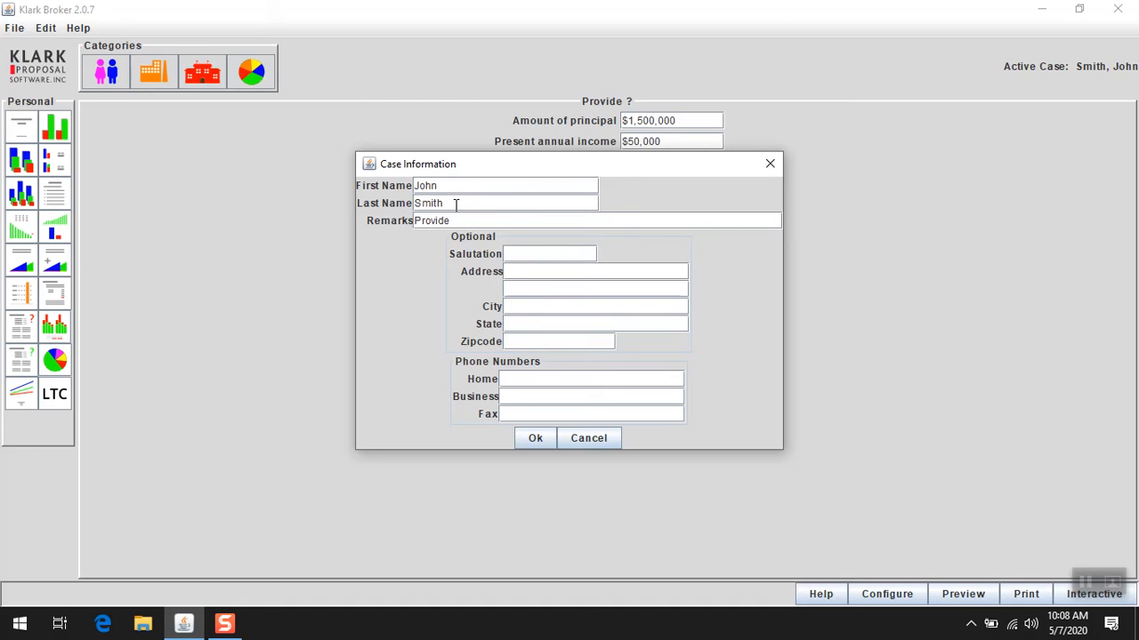
text(2)
click(542, 440)
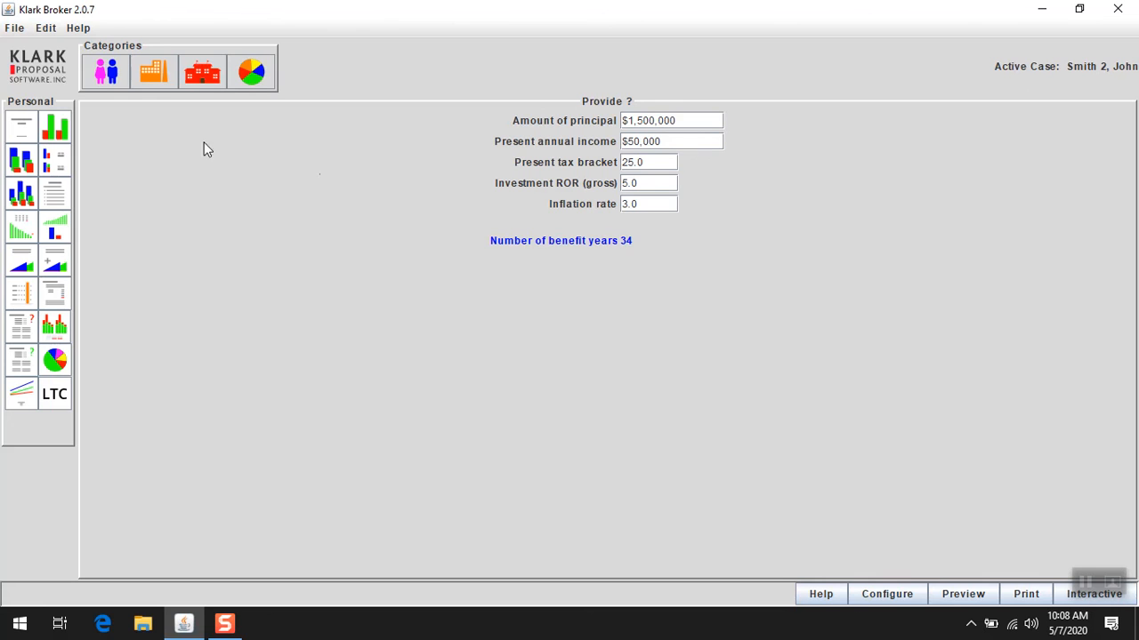
Reopen the client's original case from the case list.
click(14, 29)
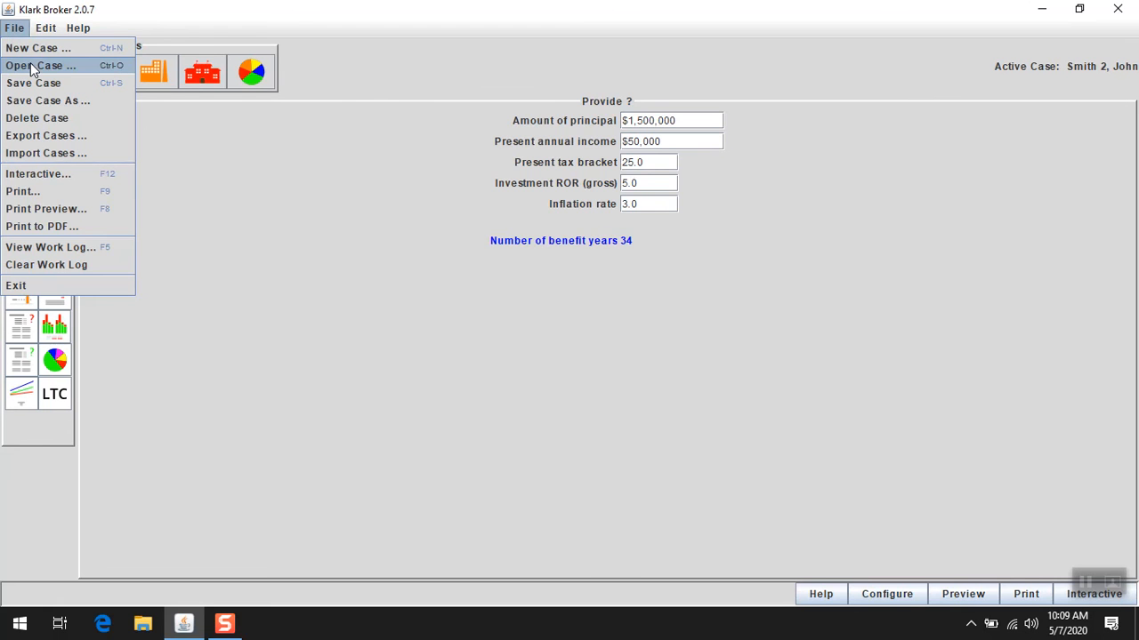
click(32, 65)
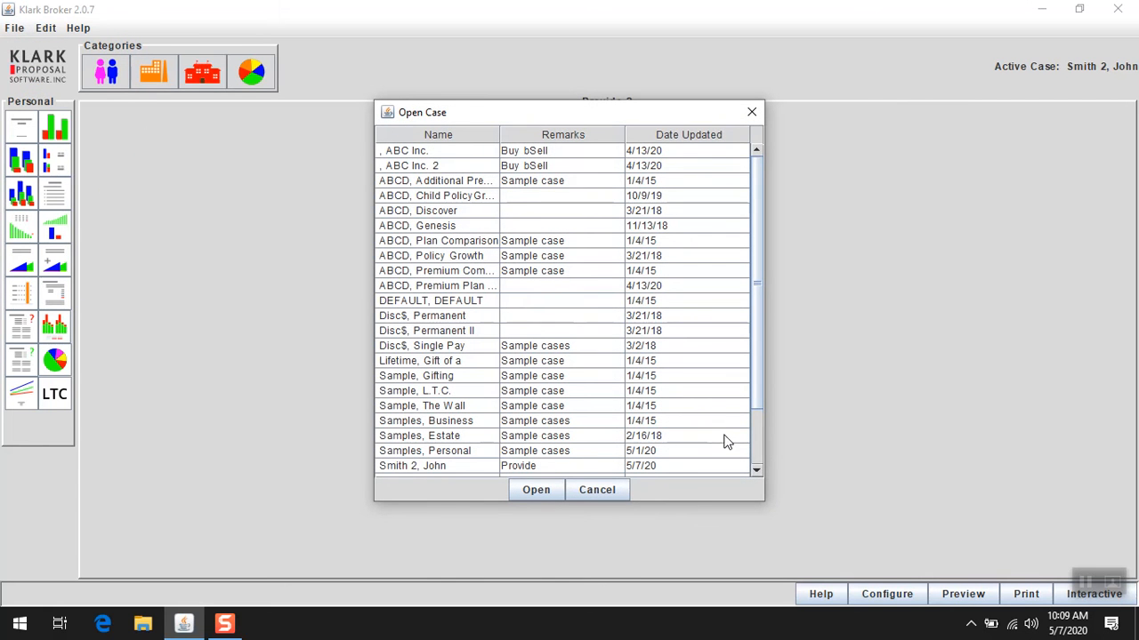
click(757, 470)
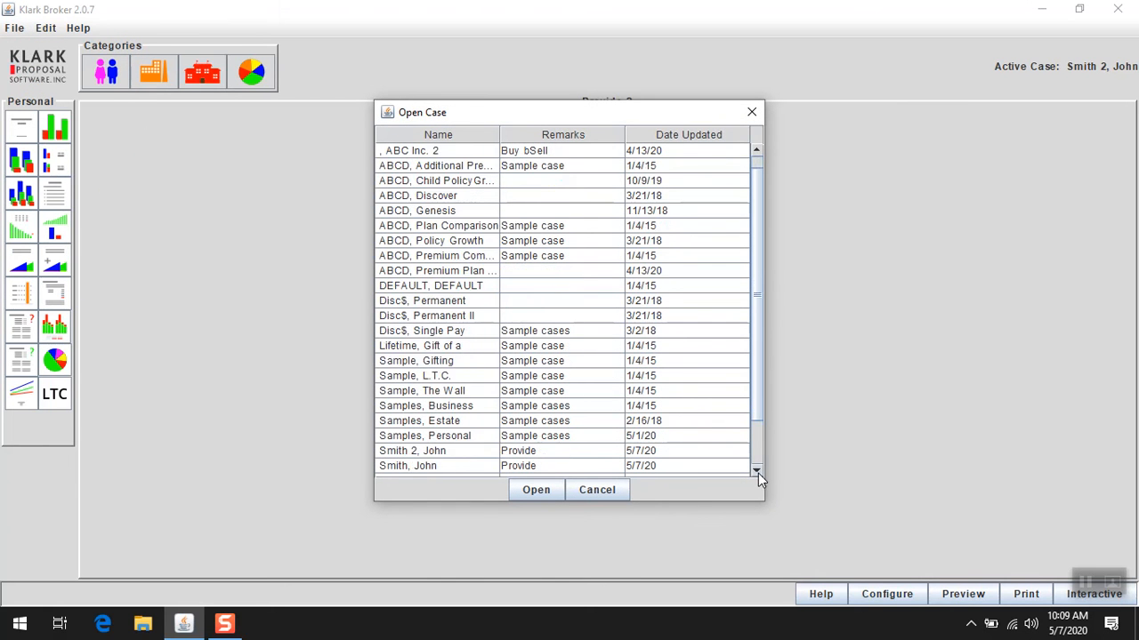
click(472, 468)
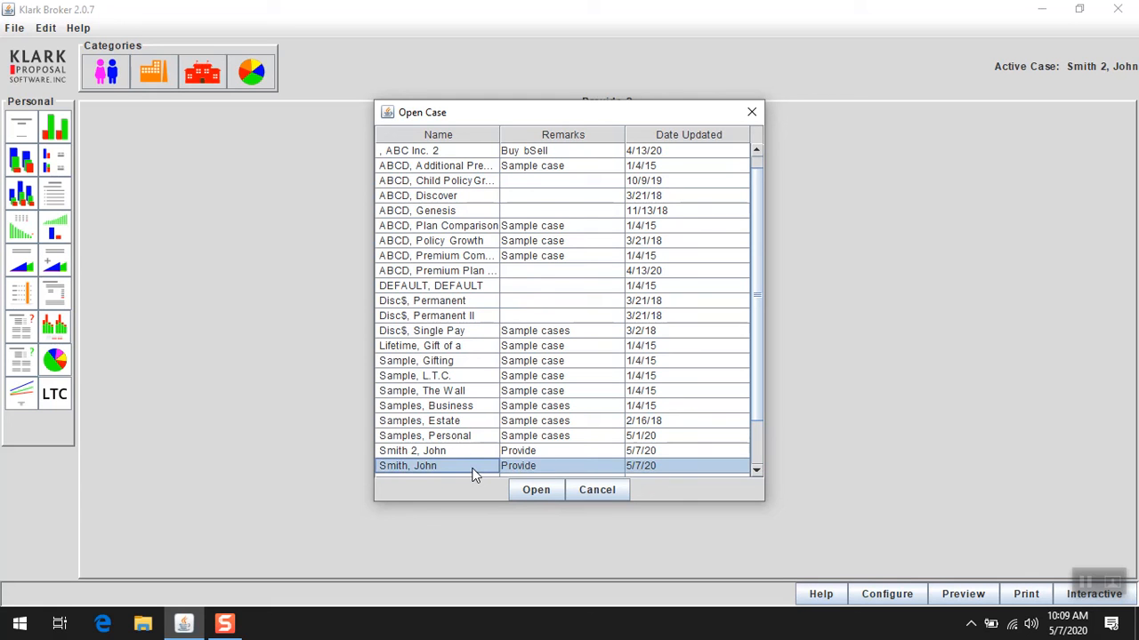
click(535, 490)
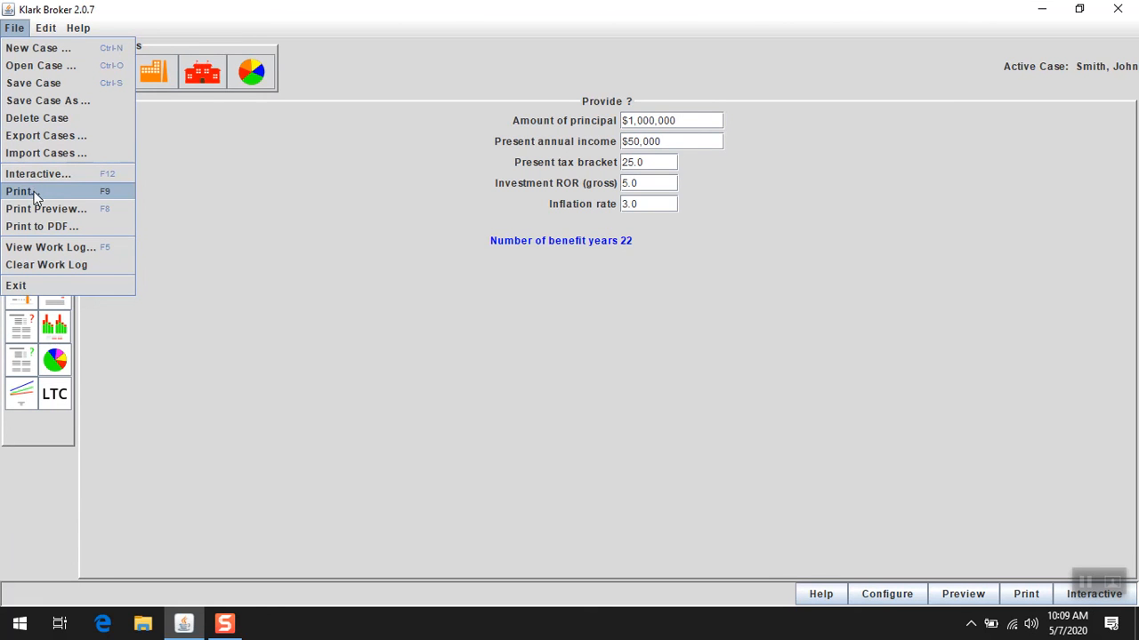
Print the report to a PDF in Documents named with the client's name followed by Provide.
click(38, 226)
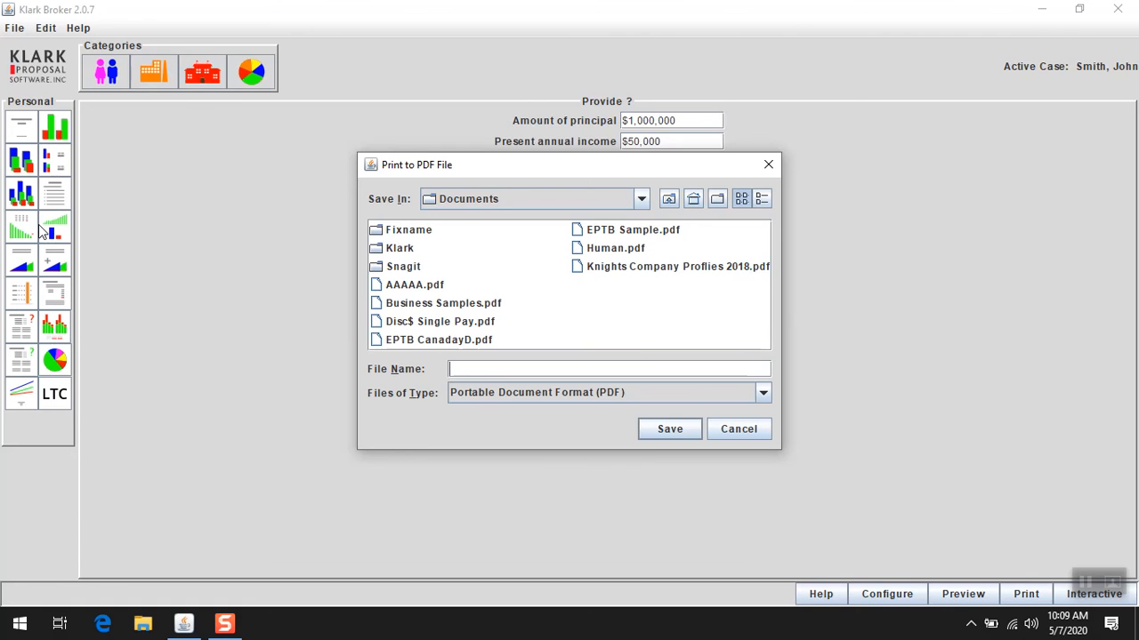
text(John Smith )
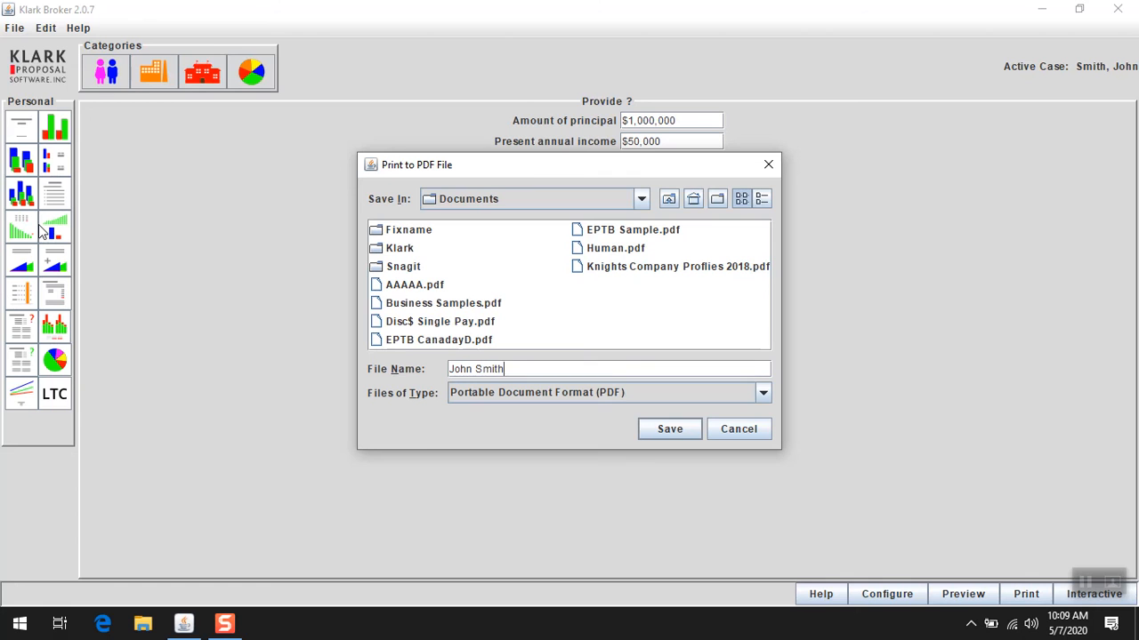
text(Provide)
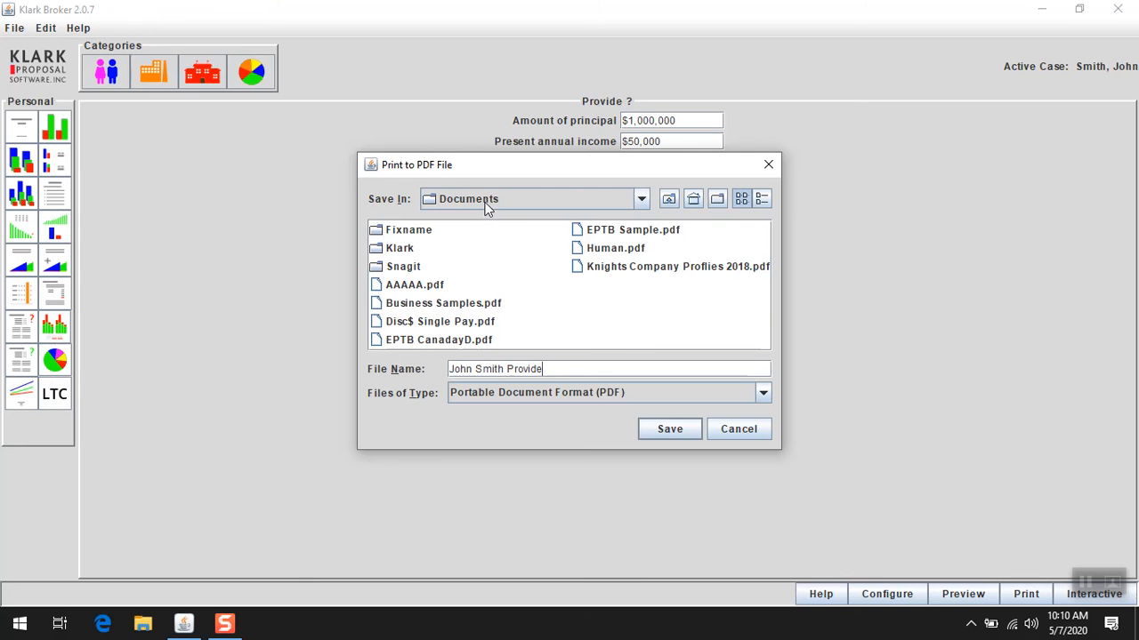
click(671, 431)
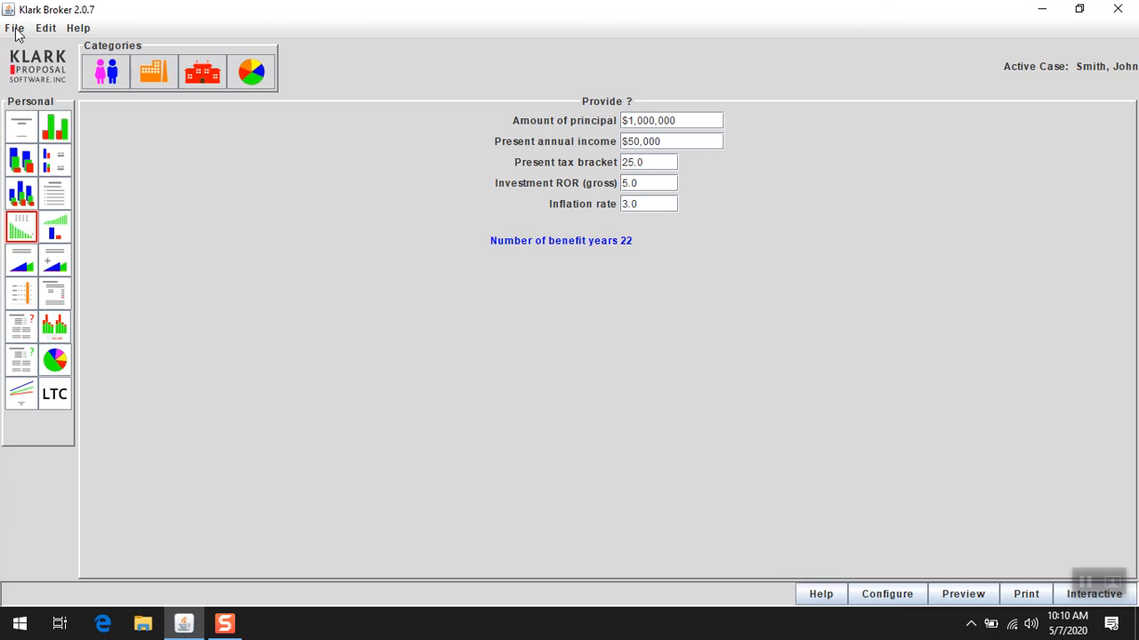
Open the second client case, the one with 2 in its name.
click(15, 29)
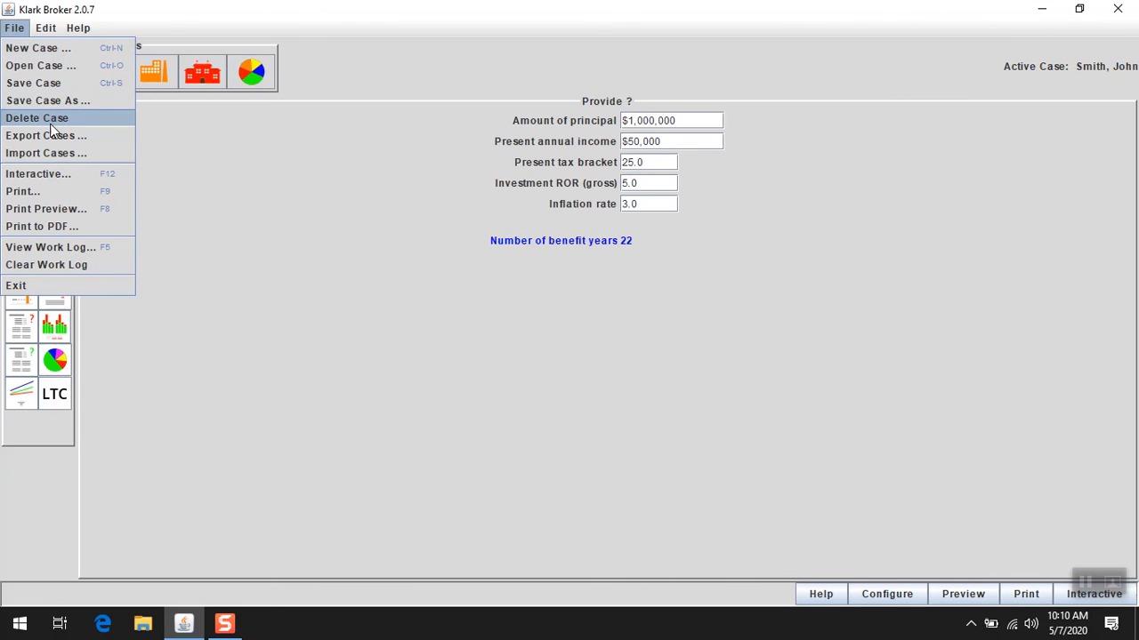
click(51, 66)
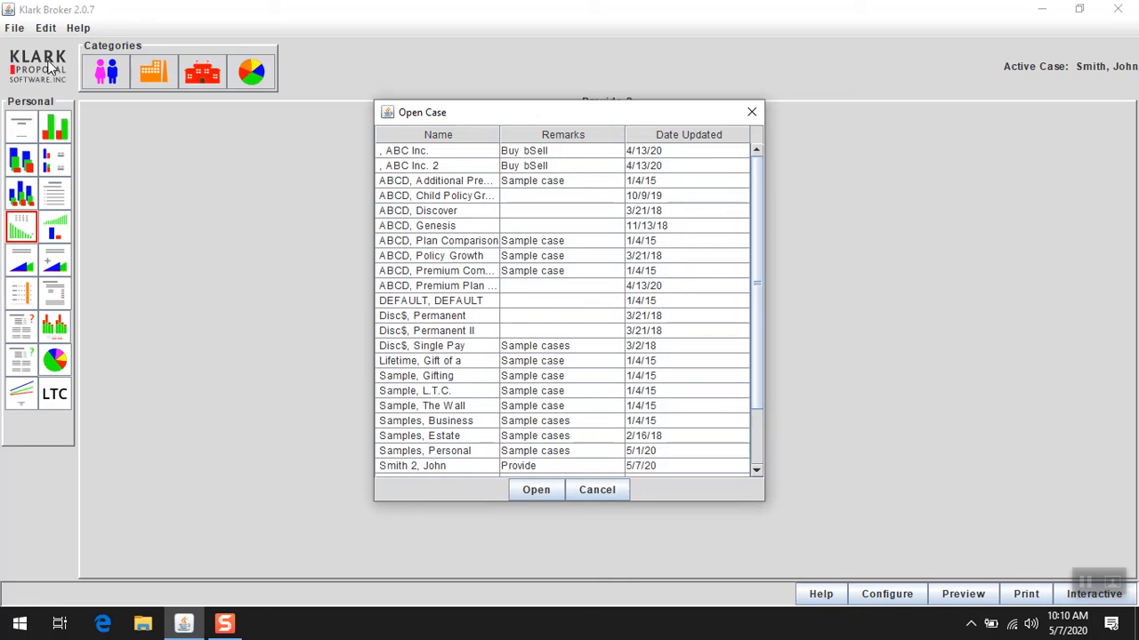
click(464, 465)
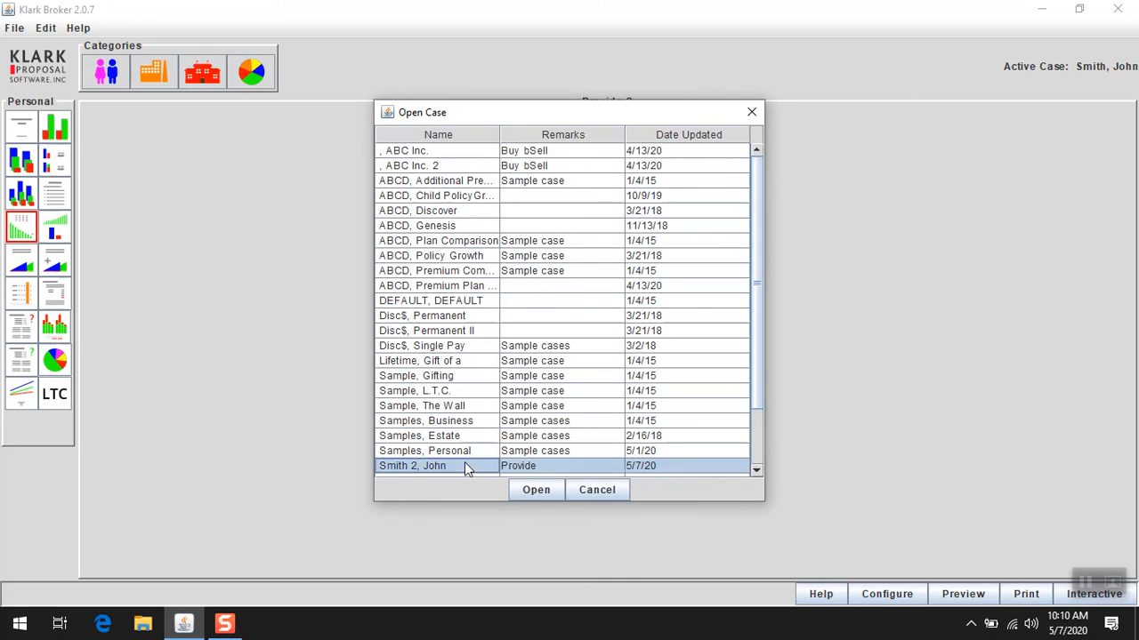
click(533, 491)
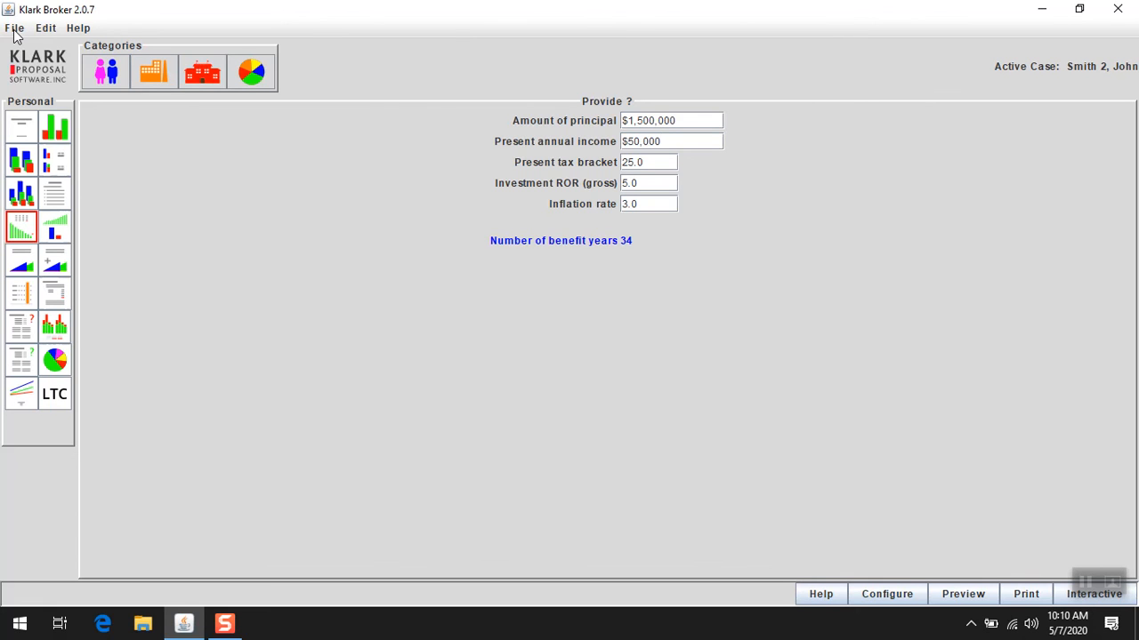
Print this case's report to the same PDF file, appending it to the existing pages.
click(13, 28)
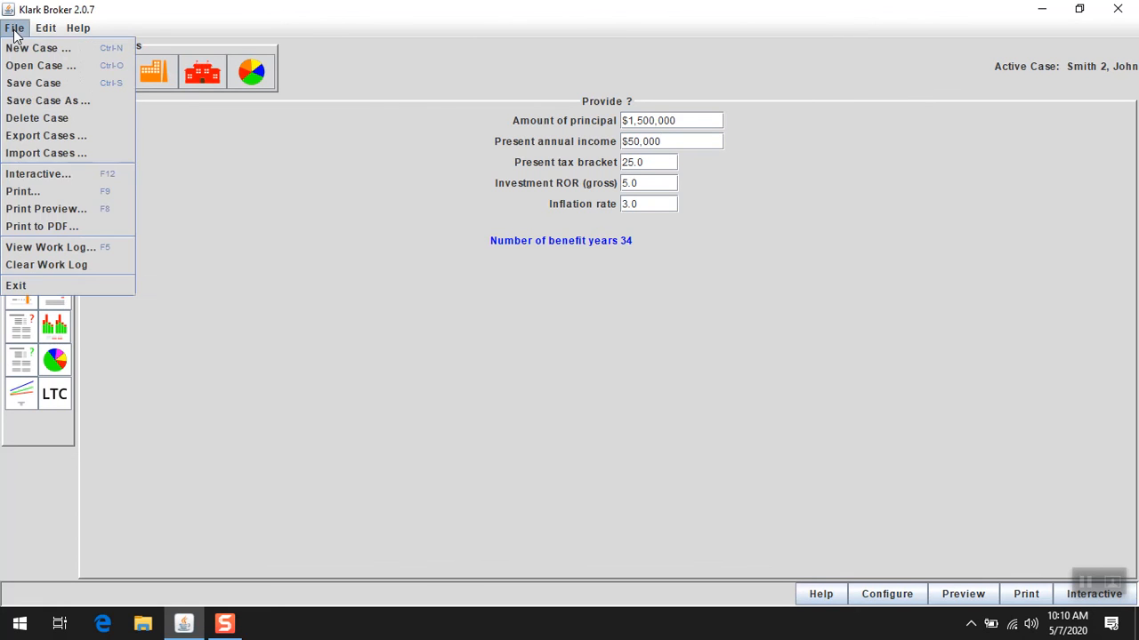
click(40, 226)
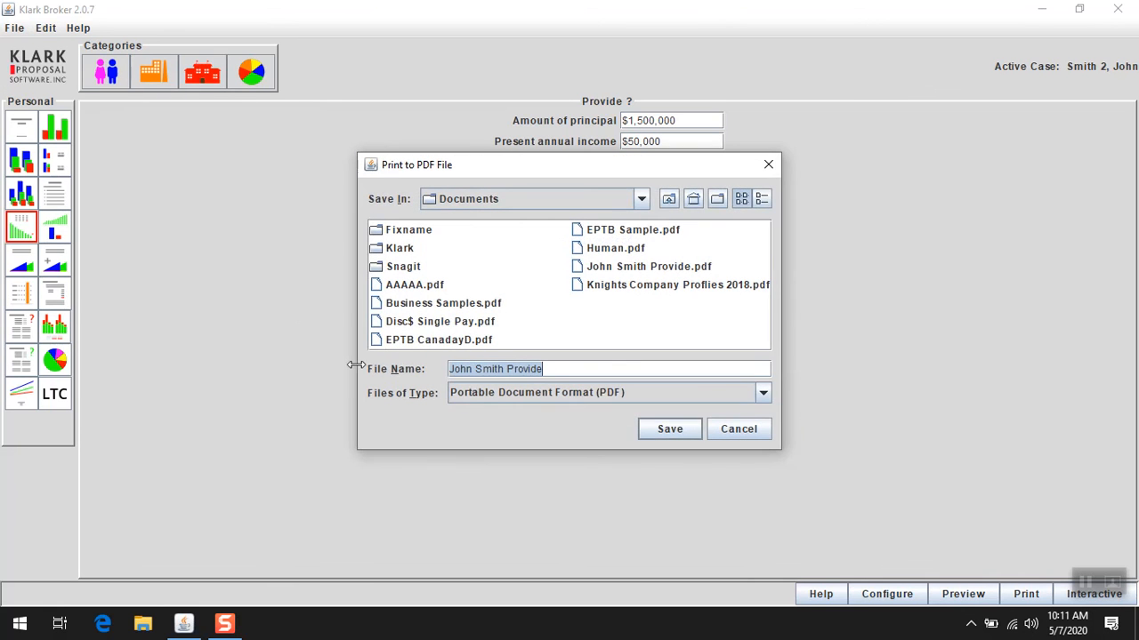
click(670, 430)
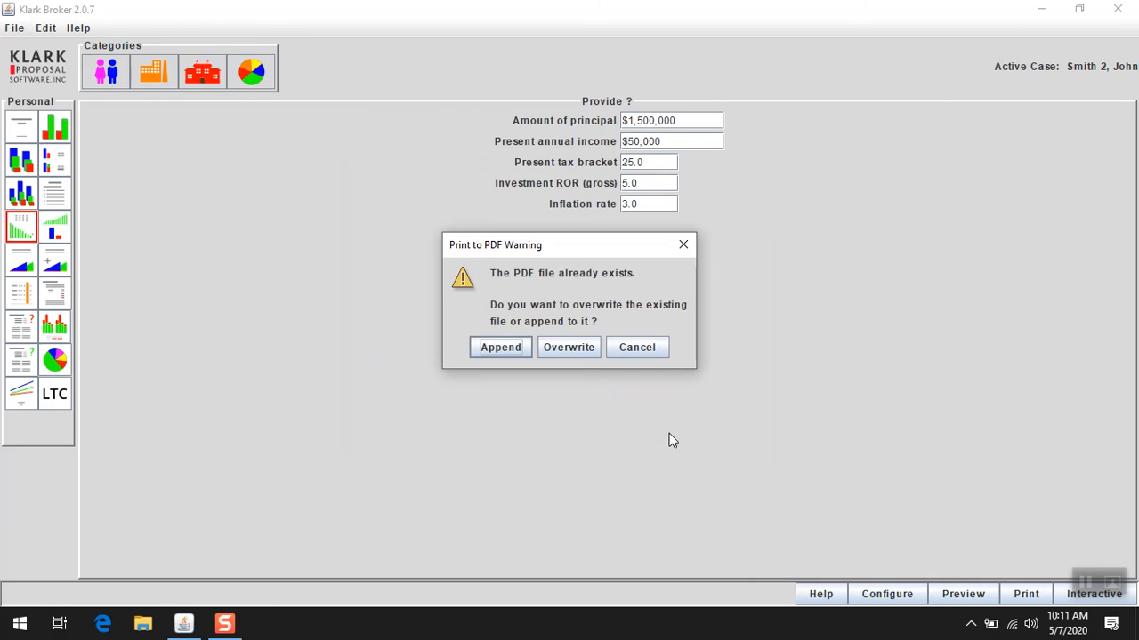
click(504, 350)
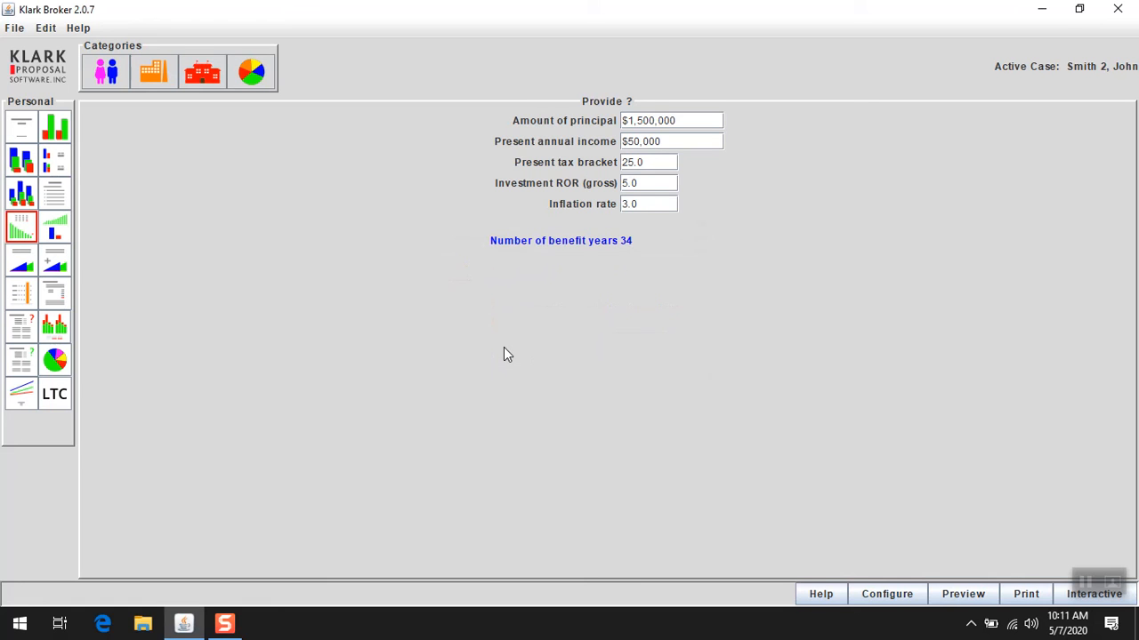